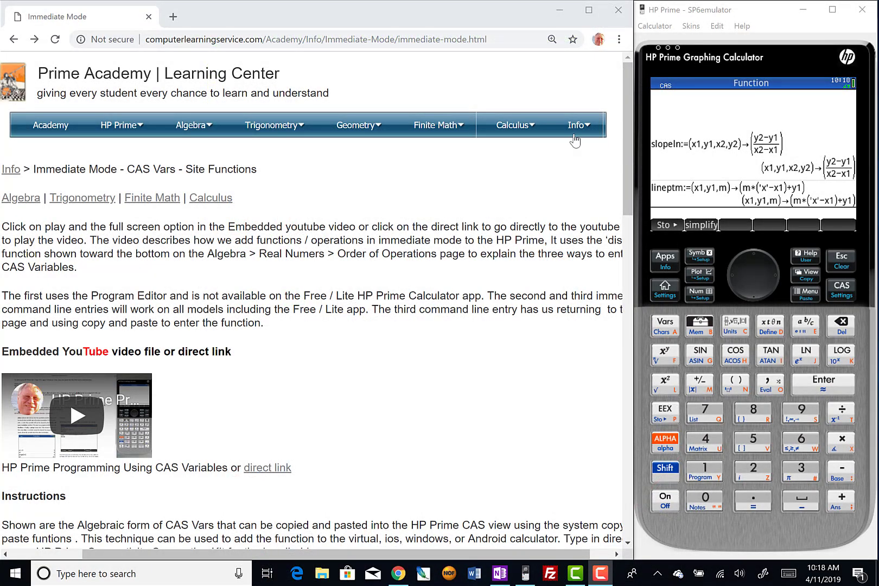
# - Show the Prime Academy Finite Math line formulas and select the linept1pt2 definition
pyautogui.click(578, 129)
pyautogui.click(166, 201)
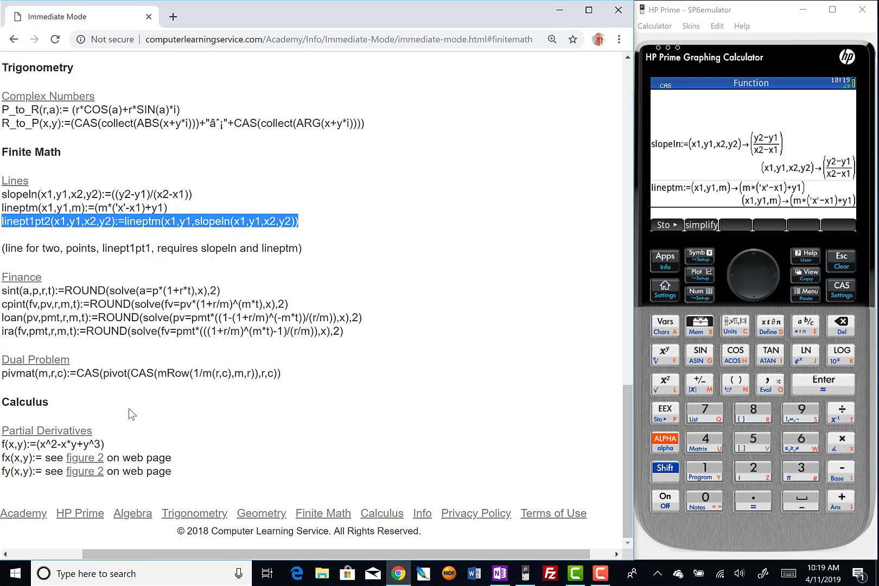
pyautogui.click(60, 558)
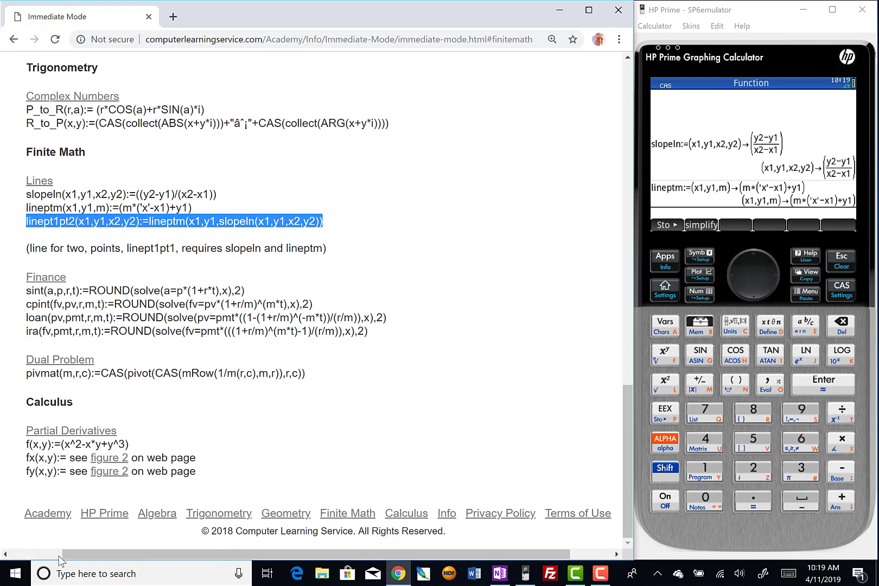
pyautogui.click(60, 558)
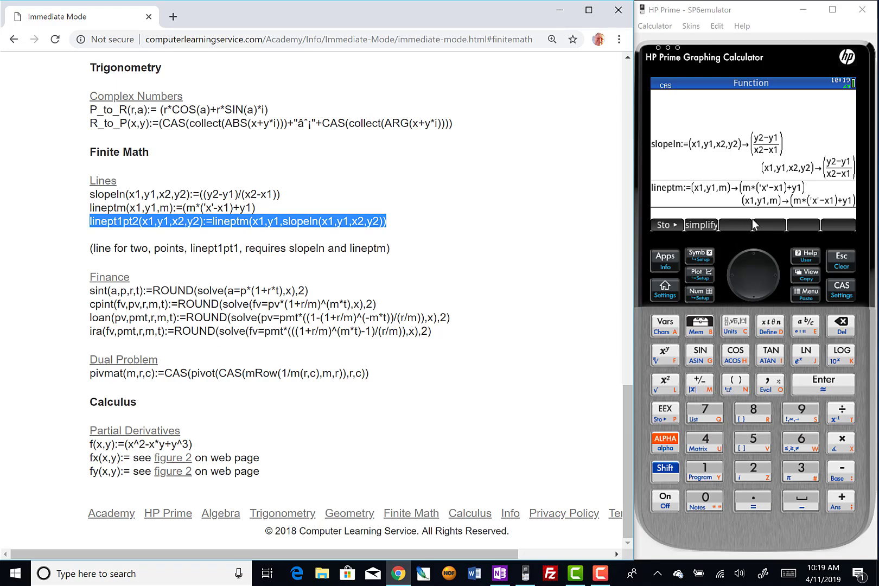
# - Paste the copied linept1pt2 definition into the CAS entry line and accept it
pyautogui.click(790, 61)
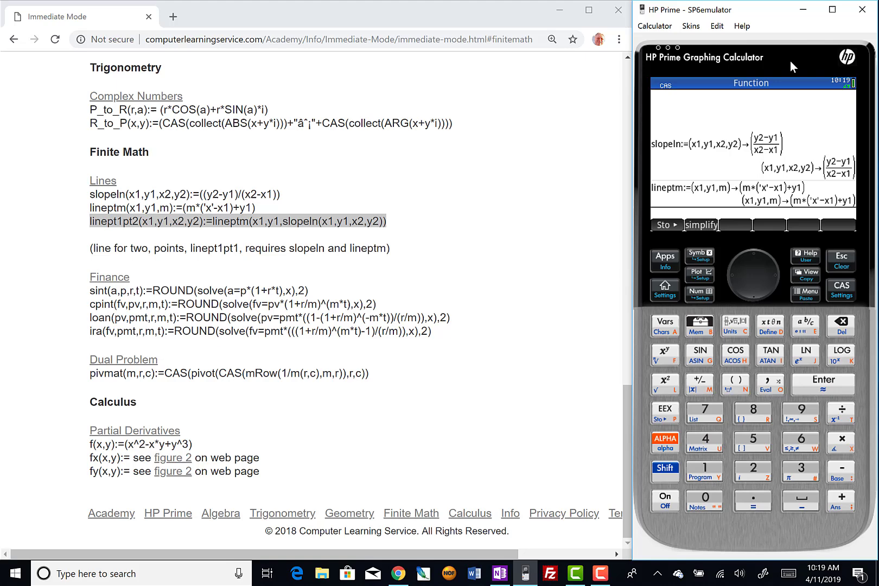
pyautogui.write('linept1pt2(x1,y1,x2,y2):=lineptm(x1,y1,slopeln(x1,y1,x2,y2))')
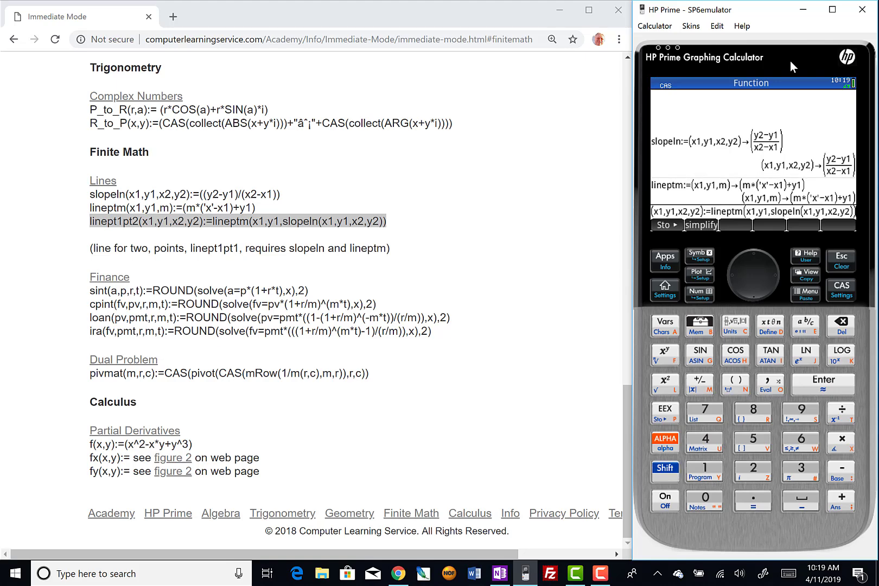
pyautogui.press('Return')
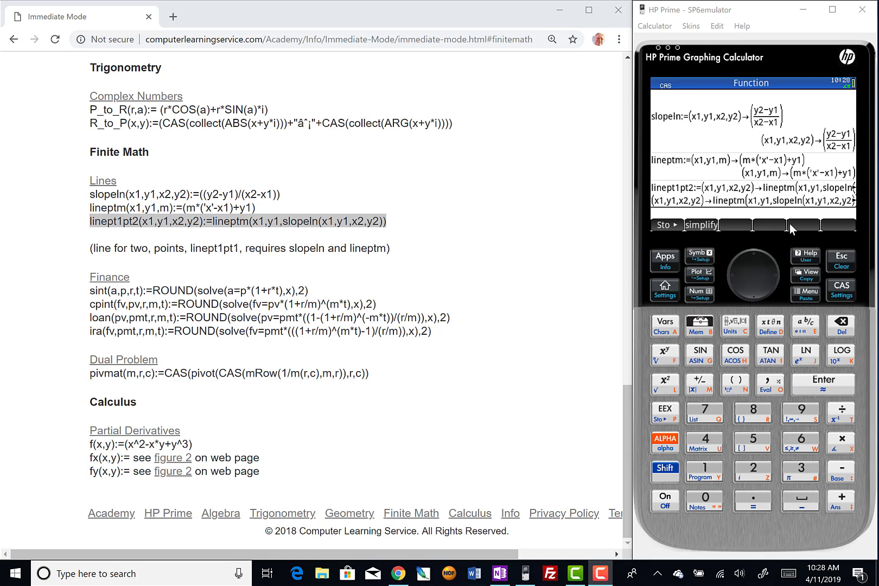
# - Clear the CAS history and insert lineptm from the user-defined functions list
pyautogui.click(665, 470)
pyautogui.click(842, 259)
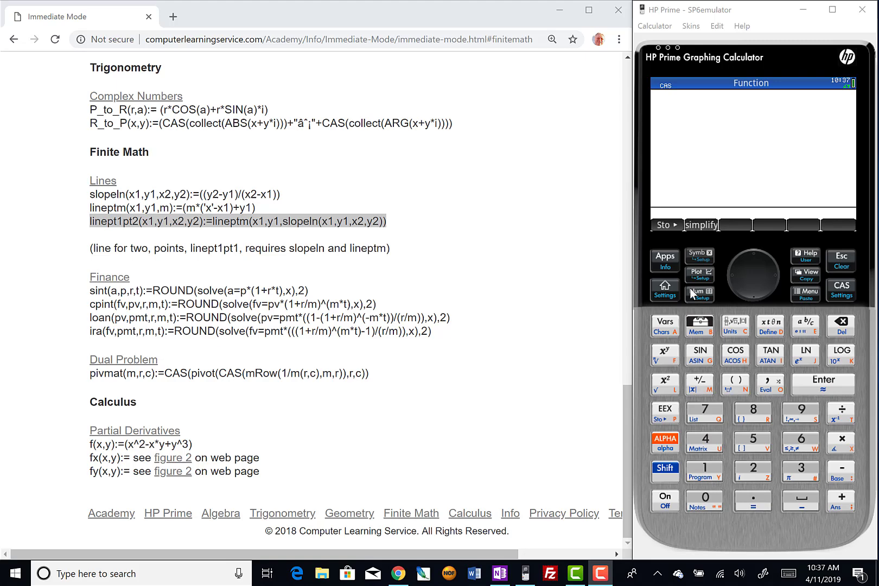
pyautogui.click(660, 324)
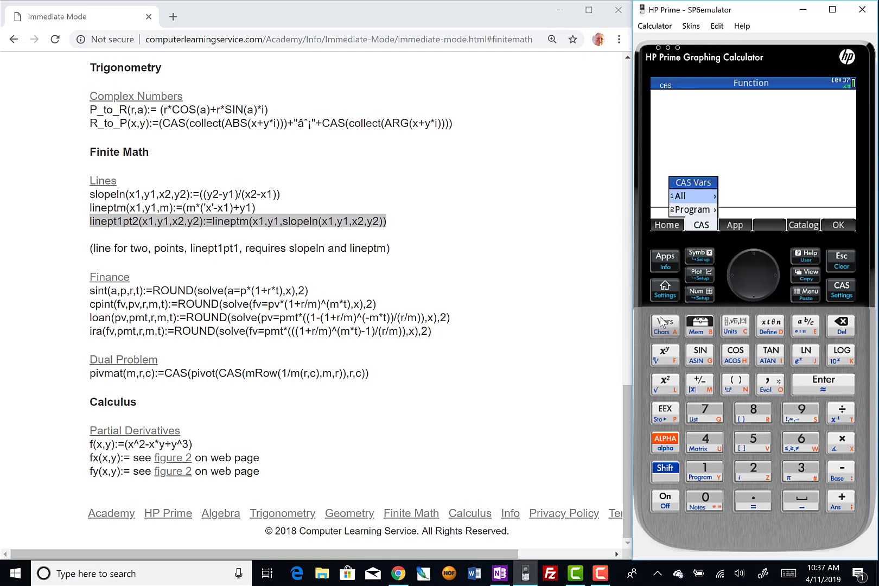
pyautogui.click(713, 212)
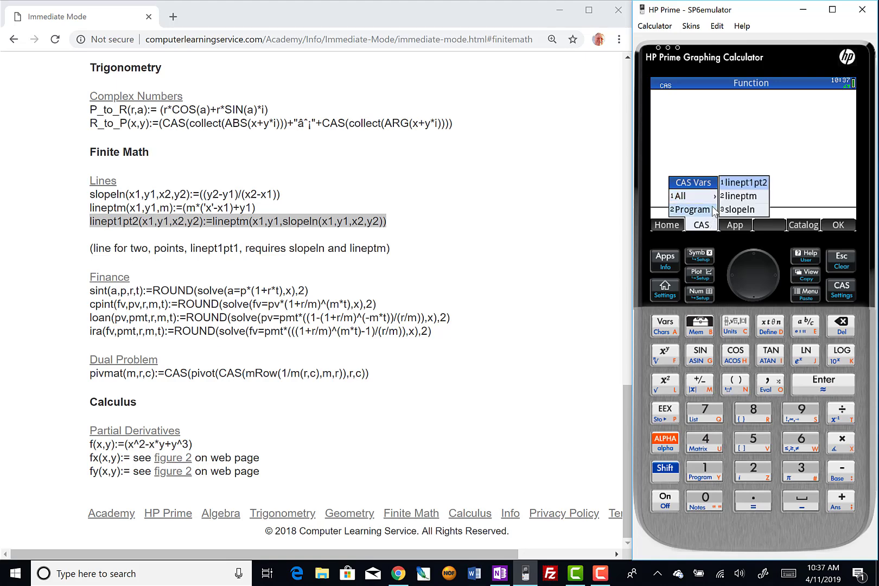
pyautogui.click(742, 196)
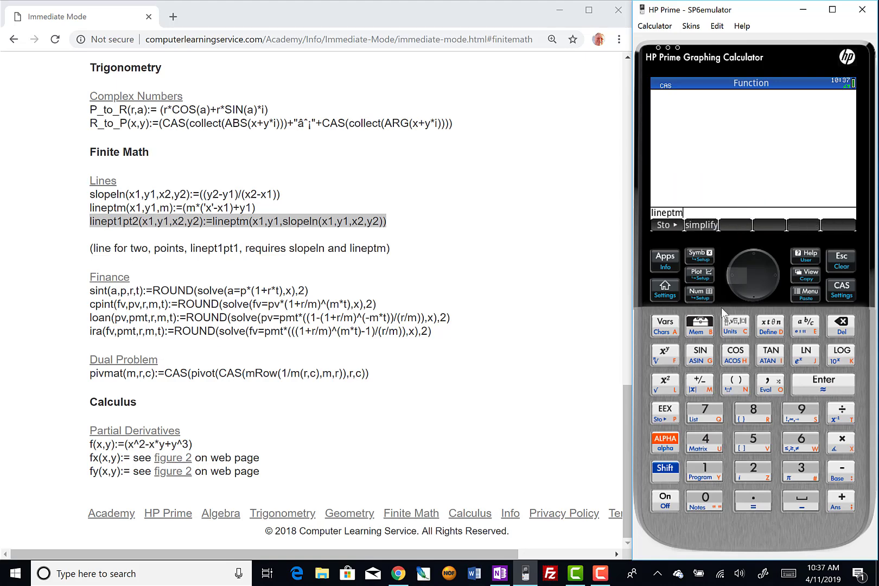
# - Complete the arguments as lineptm(1,1,1/5) and evaluate it to 1/5*(x-1)+1
pyautogui.click(739, 382)
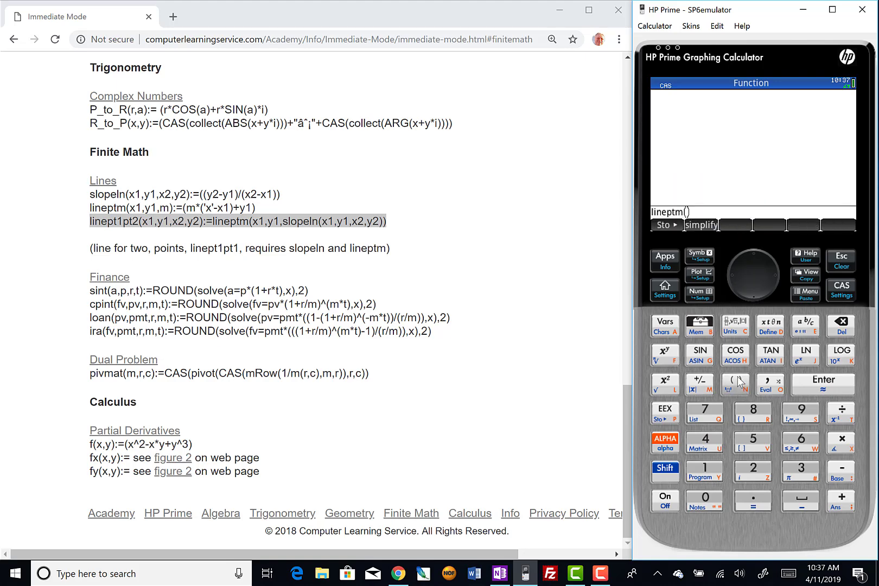
pyautogui.click(716, 472)
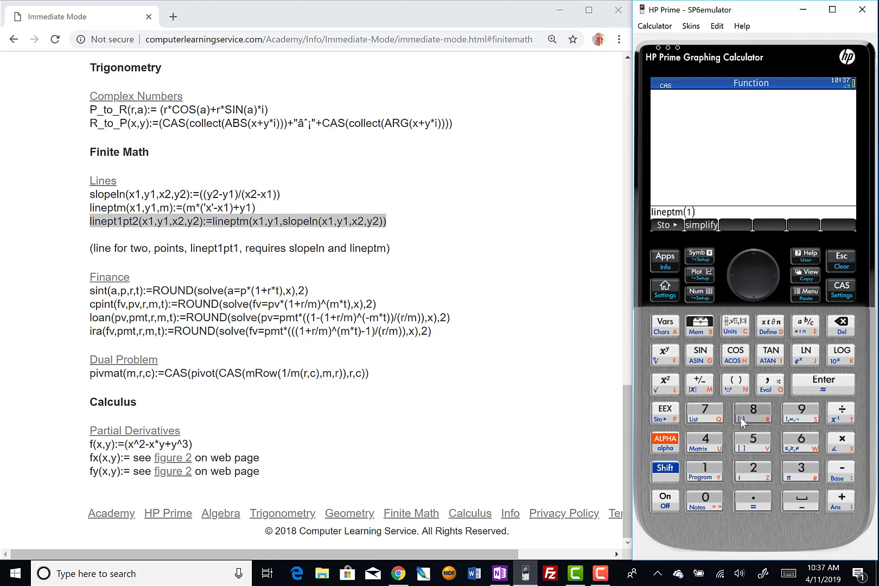
pyautogui.click(770, 386)
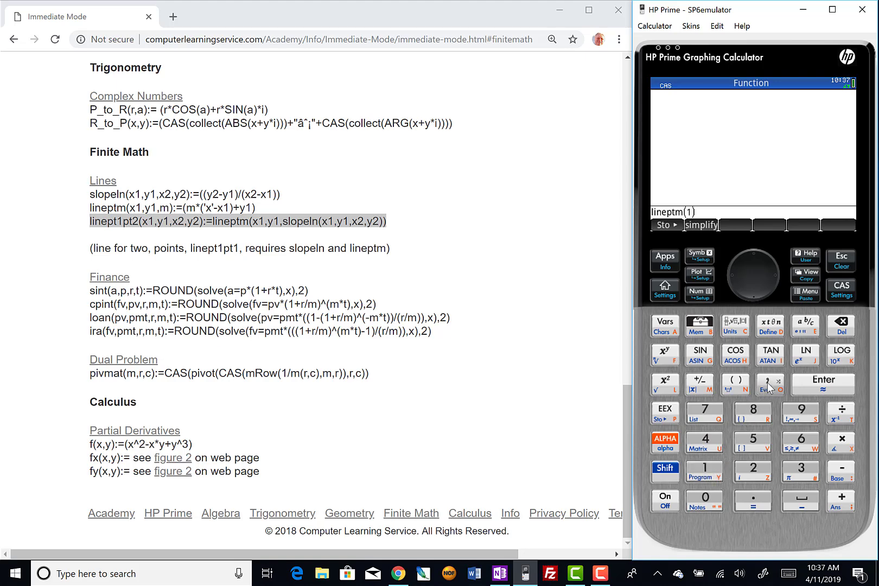
pyautogui.click(702, 478)
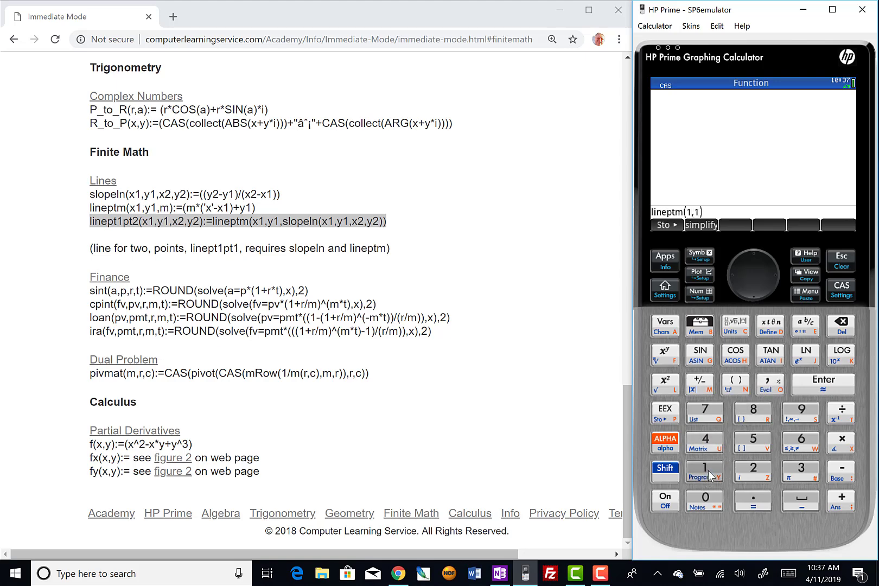
pyautogui.click(771, 393)
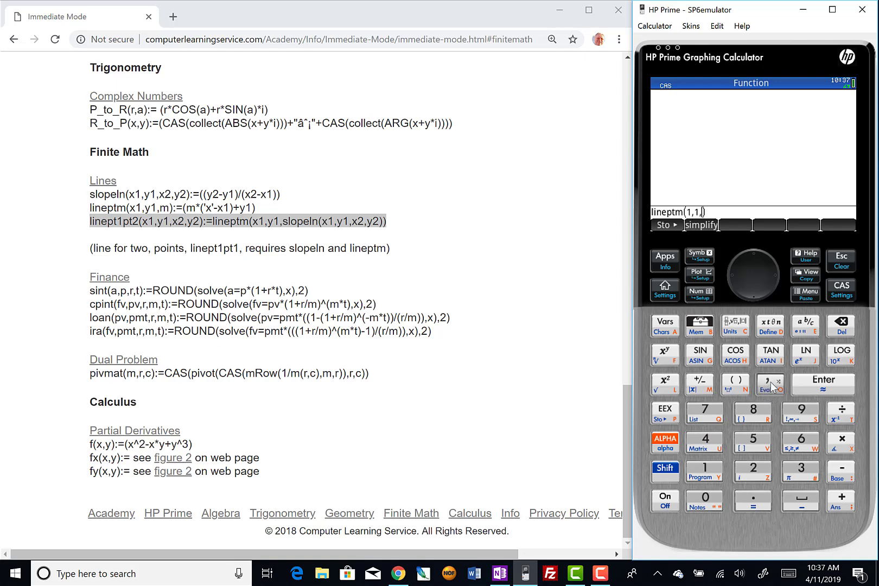
pyautogui.click(713, 479)
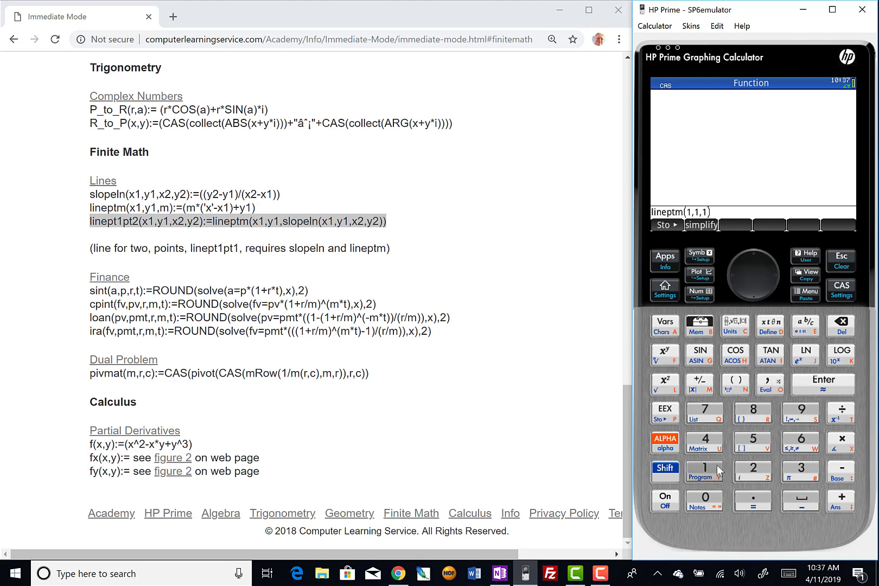
pyautogui.click(841, 413)
pyautogui.click(753, 437)
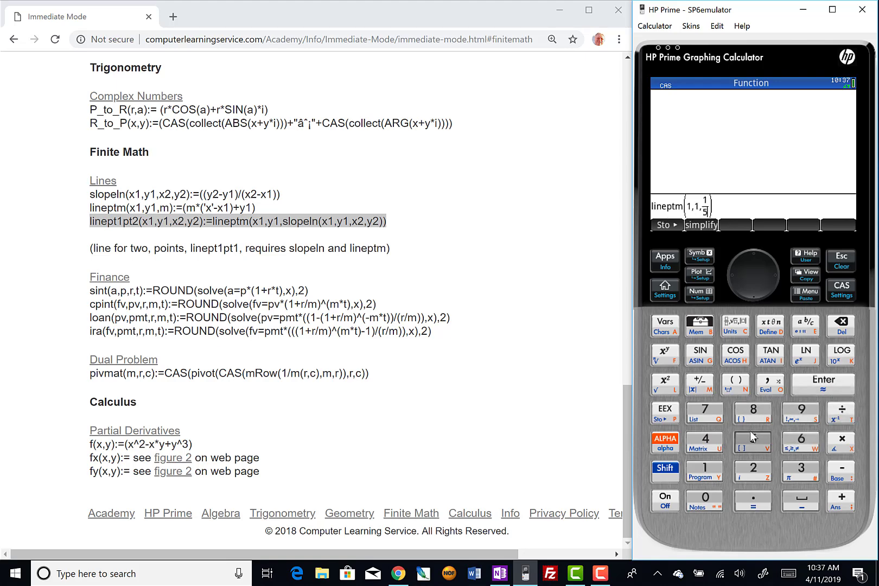
pyautogui.click(825, 389)
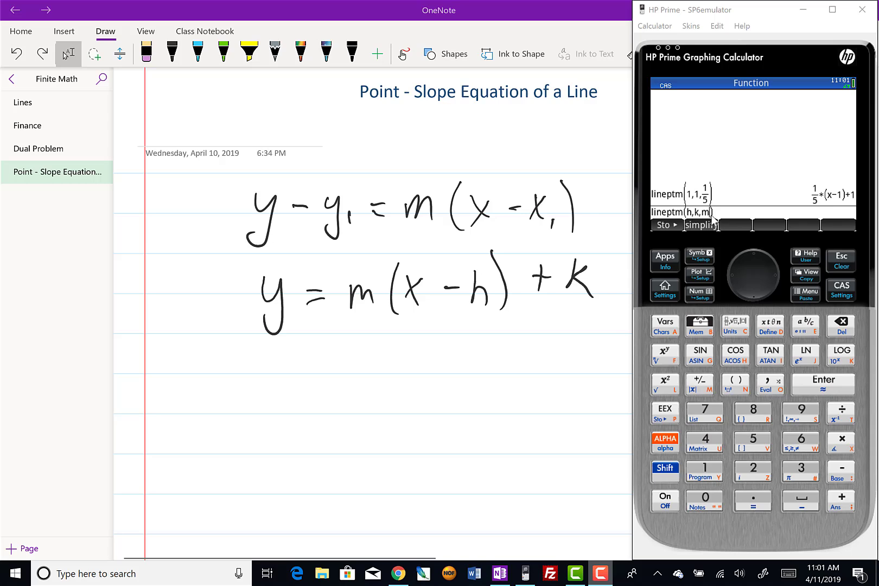
# - Evaluate lineptm(h,k,m) to show the general form m*(-h+x)+k
pyautogui.click(829, 382)
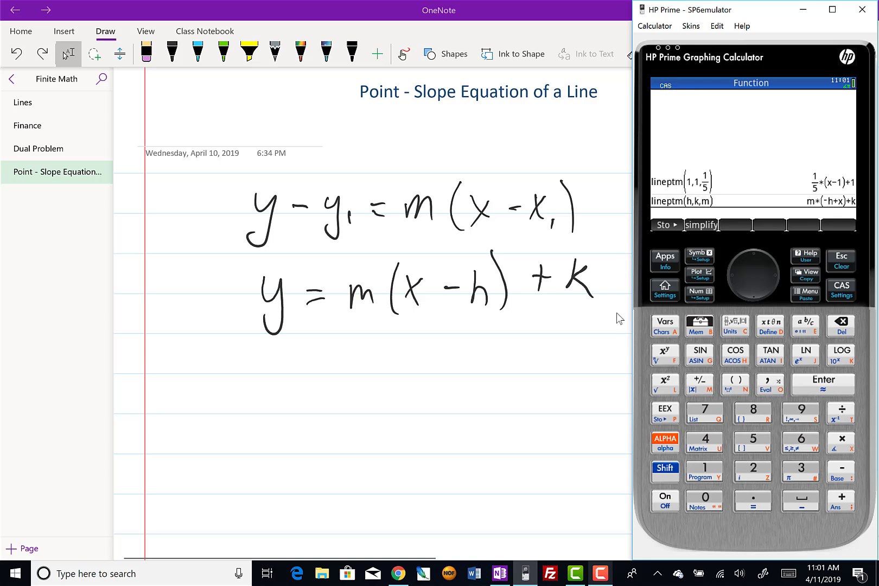
# - Bring OneNote's Point - Slope page forward with its 2D graph of y = m(x − h) + k
pyautogui.click(517, 389)
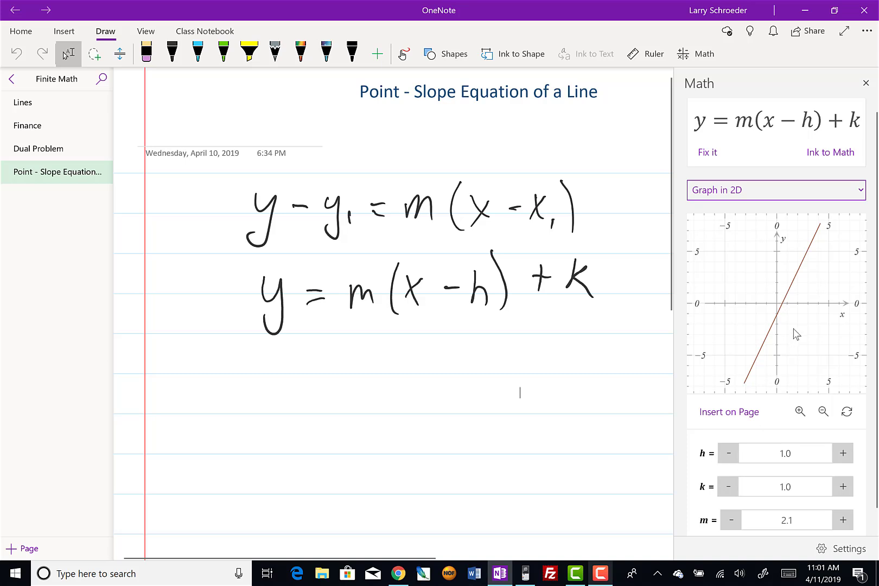
# - Lower the graphed slope m from 2.1 to 1.0
pyautogui.moveTo(777, 304)
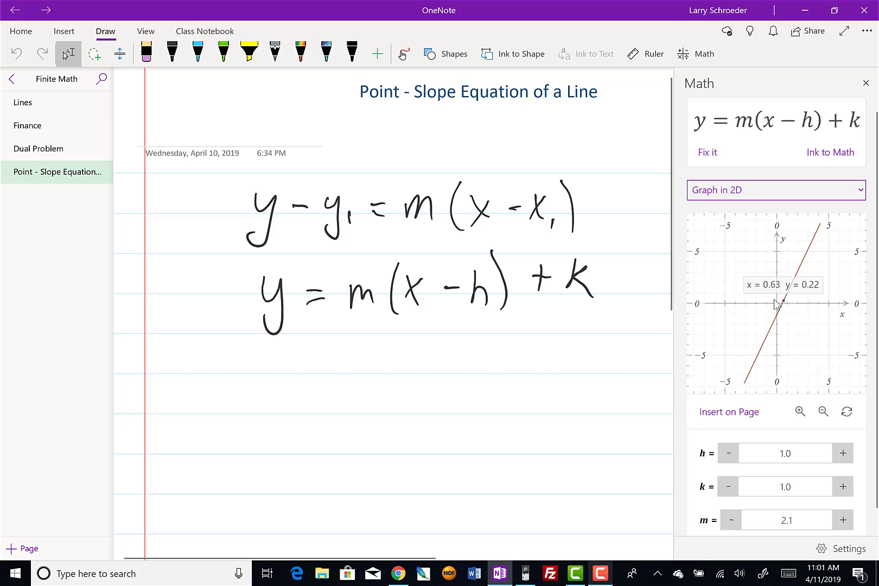
pyautogui.click(732, 520)
pyautogui.click(731, 520)
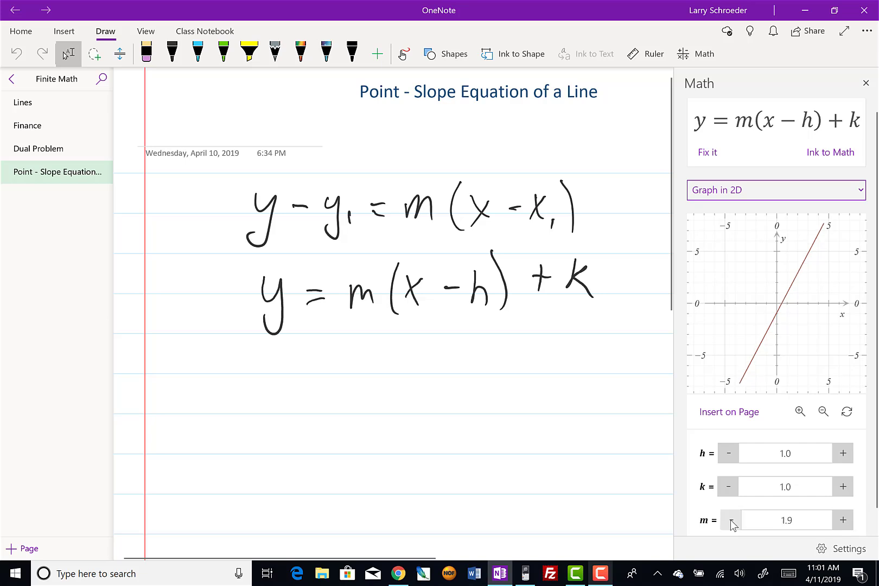
pyautogui.click(731, 520)
pyautogui.click(732, 520)
pyautogui.click(731, 520)
pyautogui.click(731, 520)
pyautogui.click(732, 520)
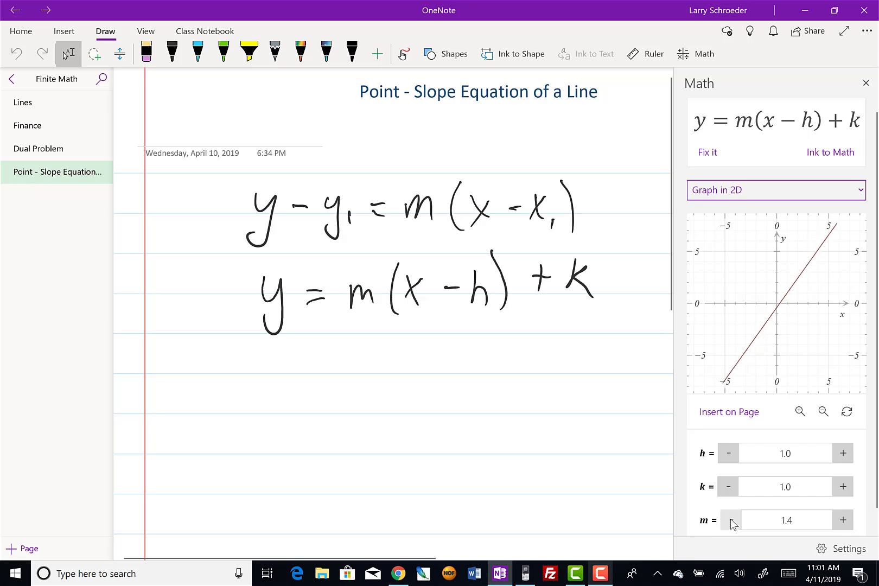
pyautogui.click(731, 520)
pyautogui.click(732, 520)
pyautogui.click(732, 520)
pyautogui.click(731, 520)
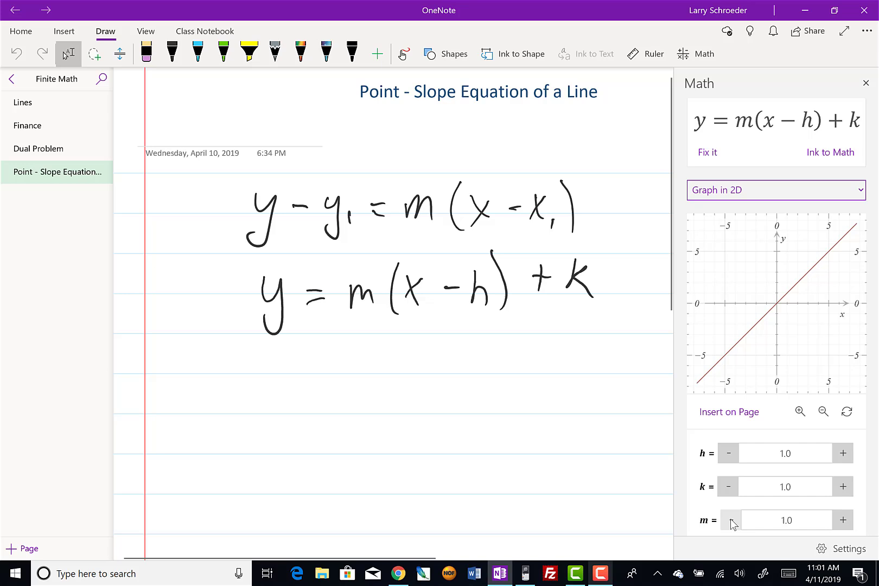
pyautogui.click(732, 520)
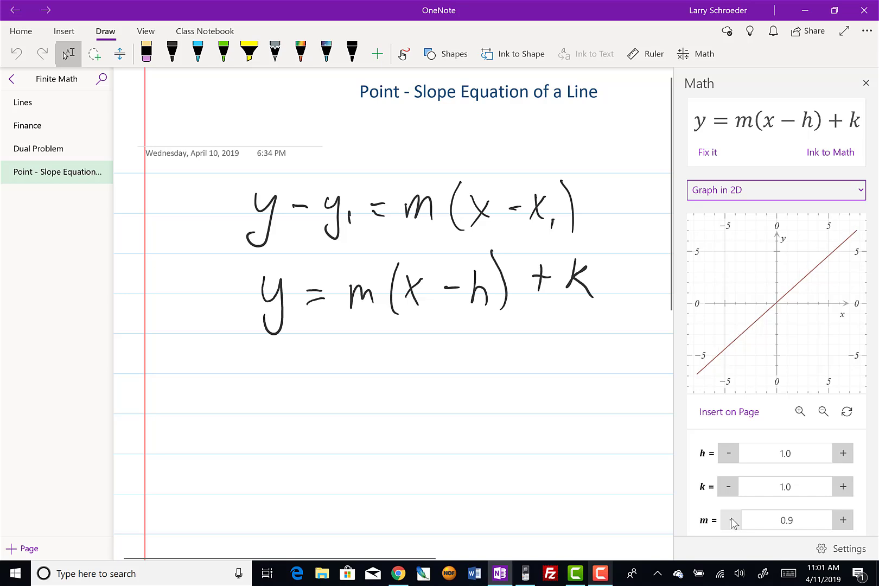
pyautogui.click(843, 521)
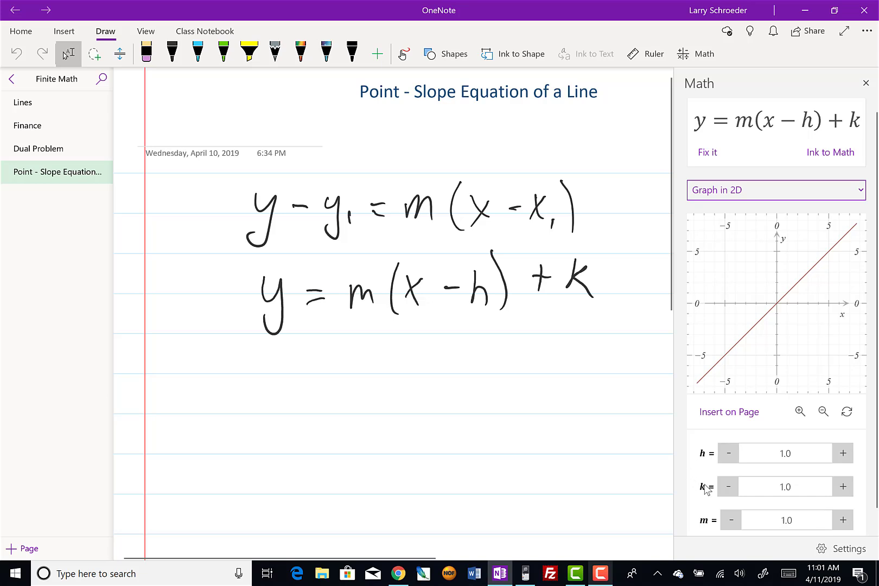
# - Flatten the line further to m = 0.2, then return to the HP Prime emulator
pyautogui.click(730, 520)
pyautogui.click(730, 520)
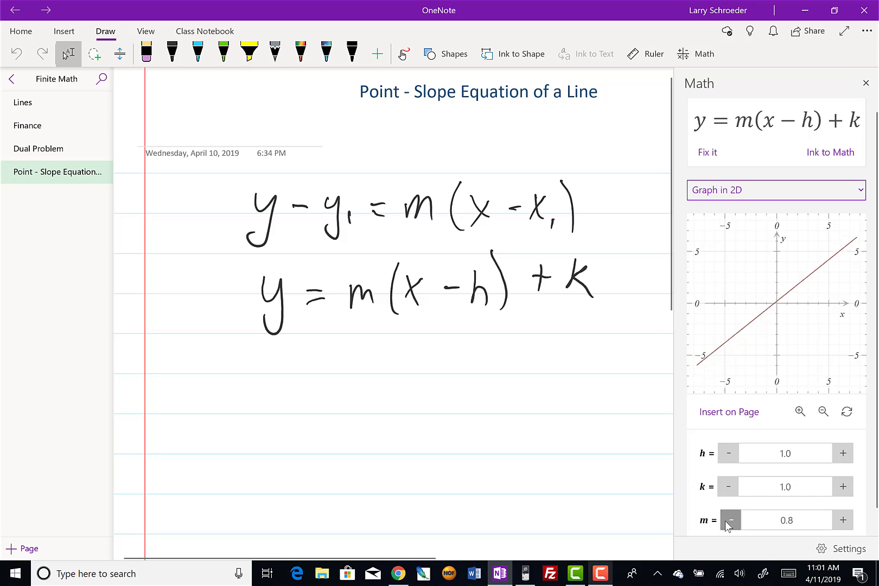
pyautogui.click(730, 520)
pyautogui.click(730, 520)
pyautogui.click(726, 522)
pyautogui.click(726, 522)
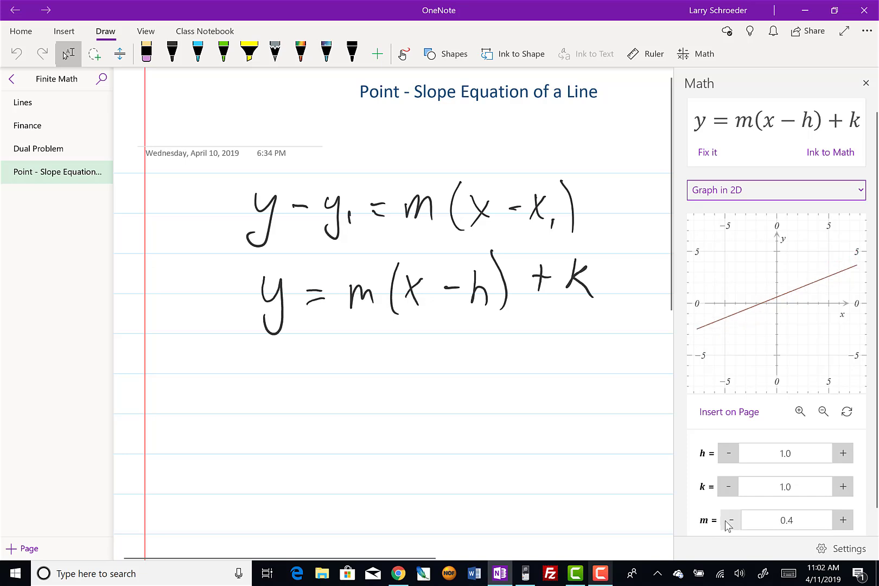
pyautogui.click(726, 522)
pyautogui.click(726, 521)
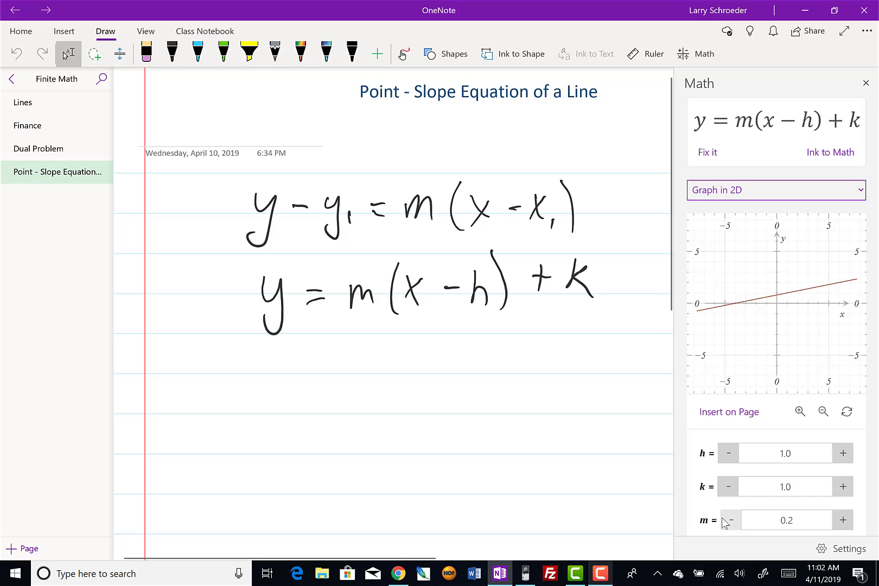
pyautogui.click(527, 573)
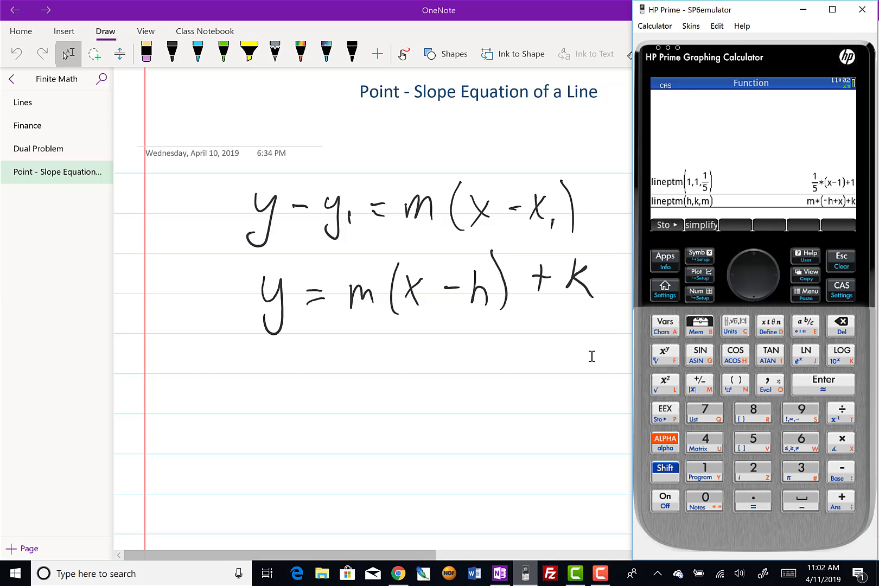
# - Re-evaluate lineptm(1,1,1/5) from history and simplify the result to (x+4)/5
pyautogui.click(685, 192)
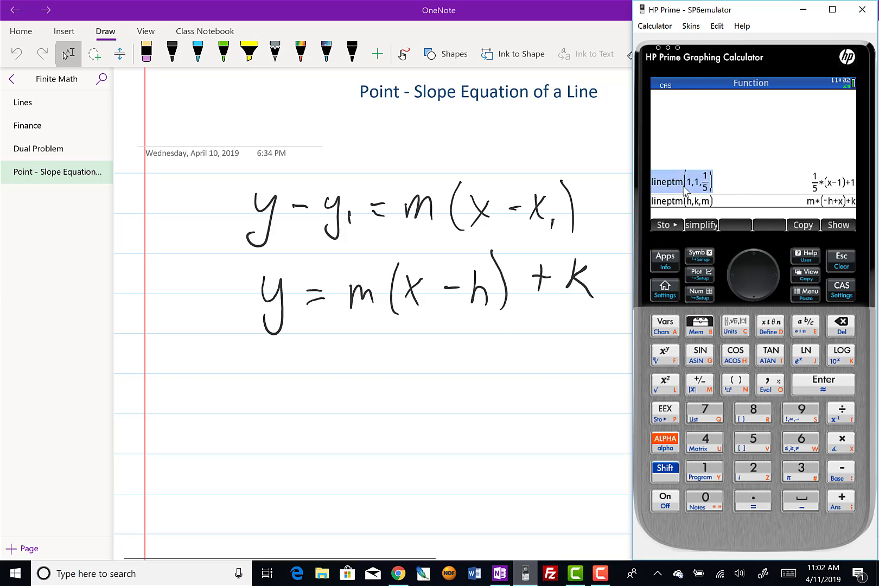
pyautogui.click(797, 226)
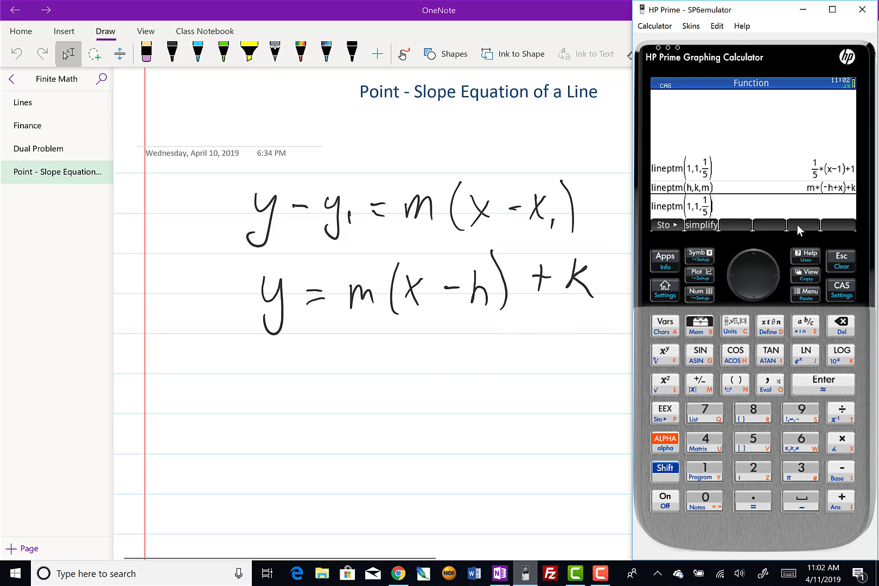
pyautogui.click(822, 380)
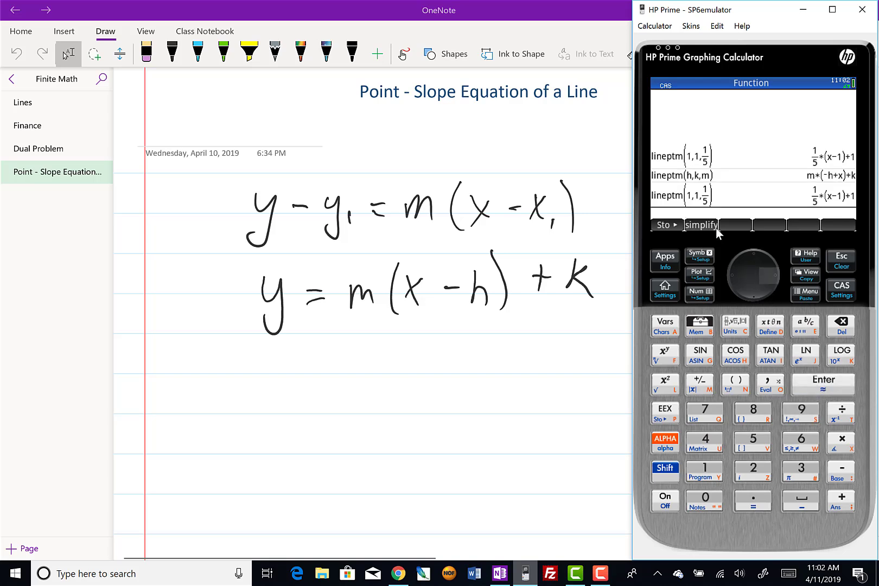
pyautogui.click(701, 225)
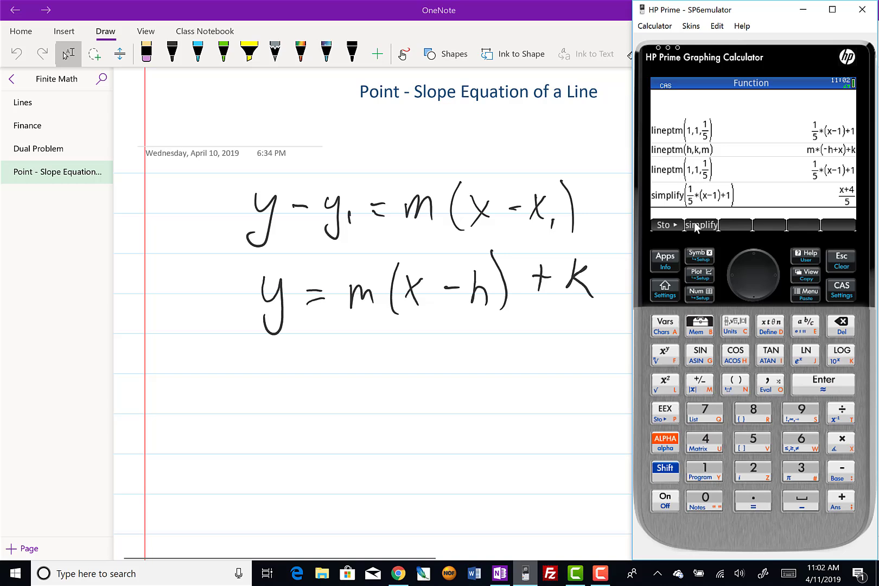